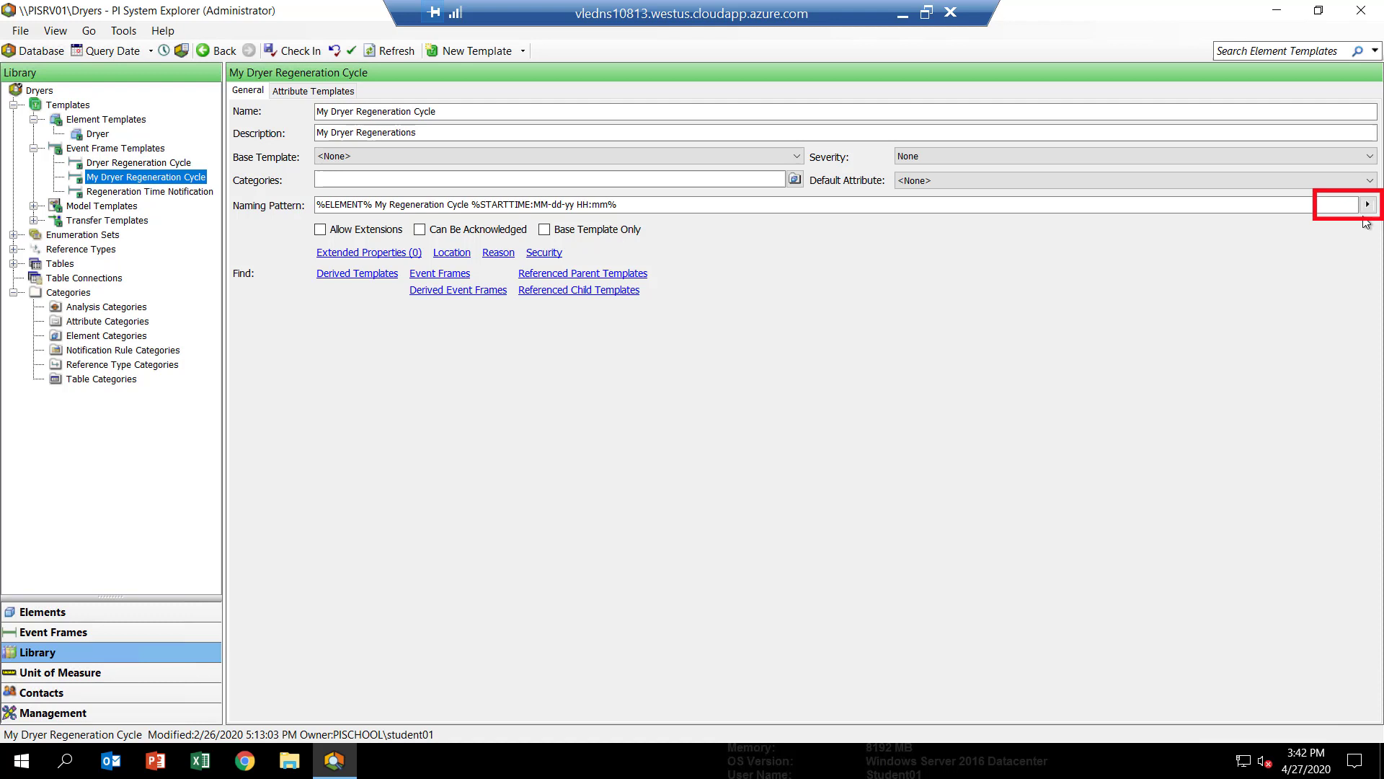
Show the token list for the My Dryer Regeneration Cycle template's Naming Pattern
{"action": "left_click", "coordinate": [1369, 206]}
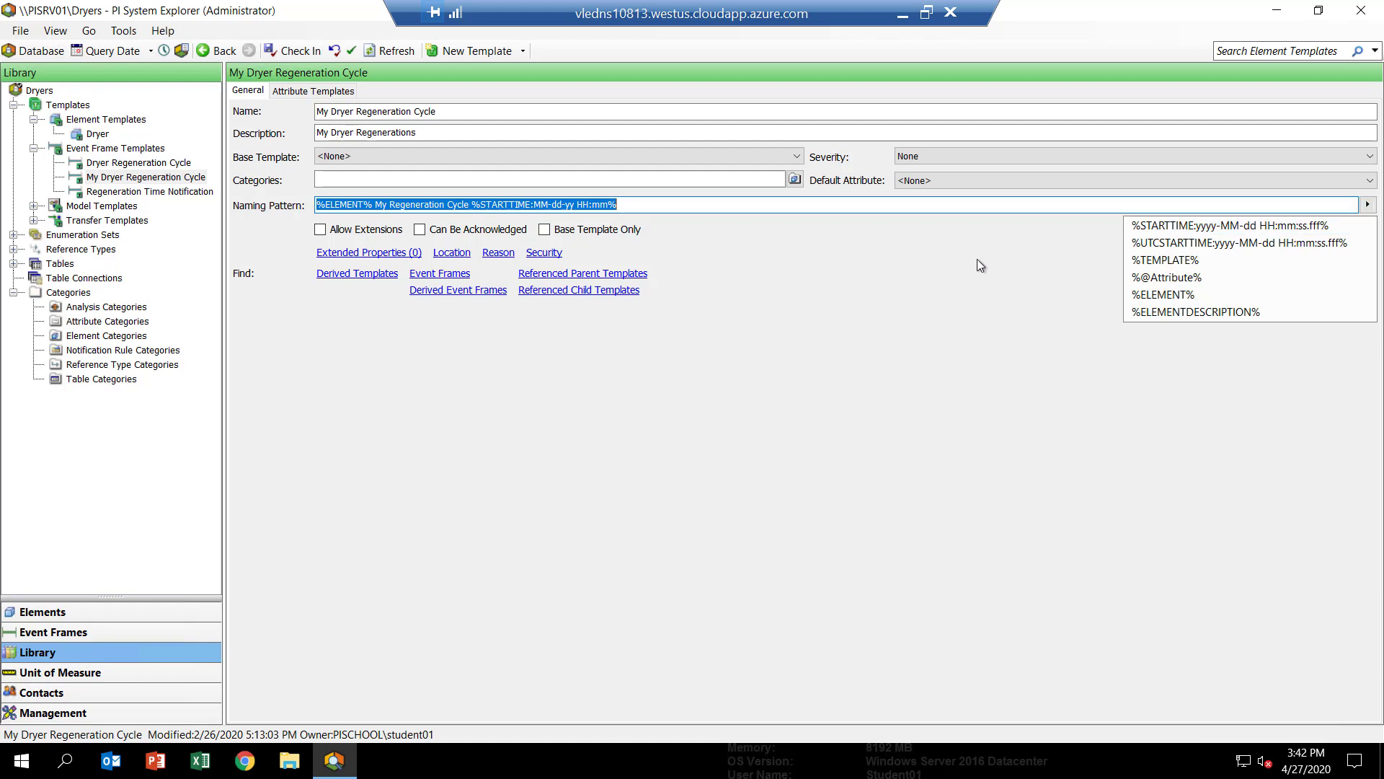
List the attribute templates and inspect the Avg Outlet Temp and Max Outlet Temp settings
{"action": "left_click", "coordinate": [290, 96]}
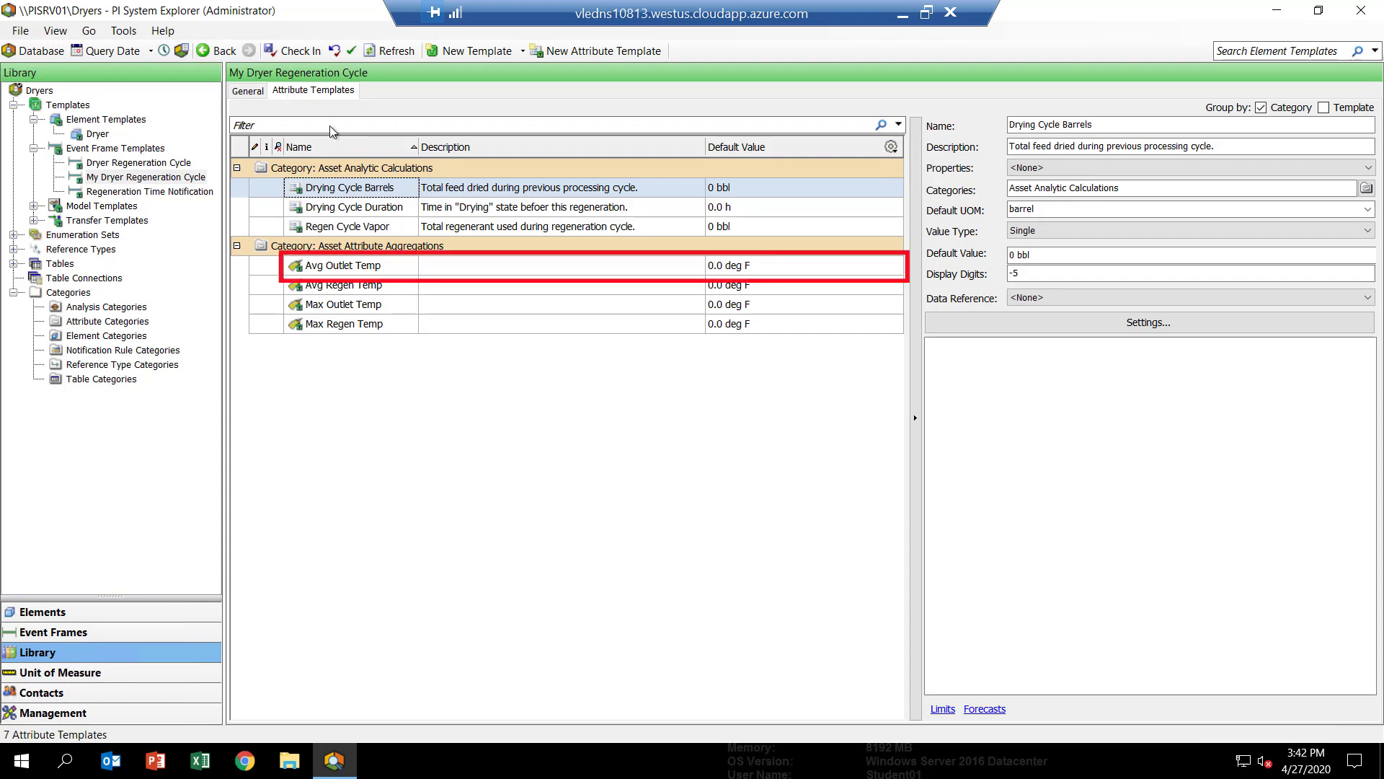
{"action": "left_click", "coordinate": [395, 265]}
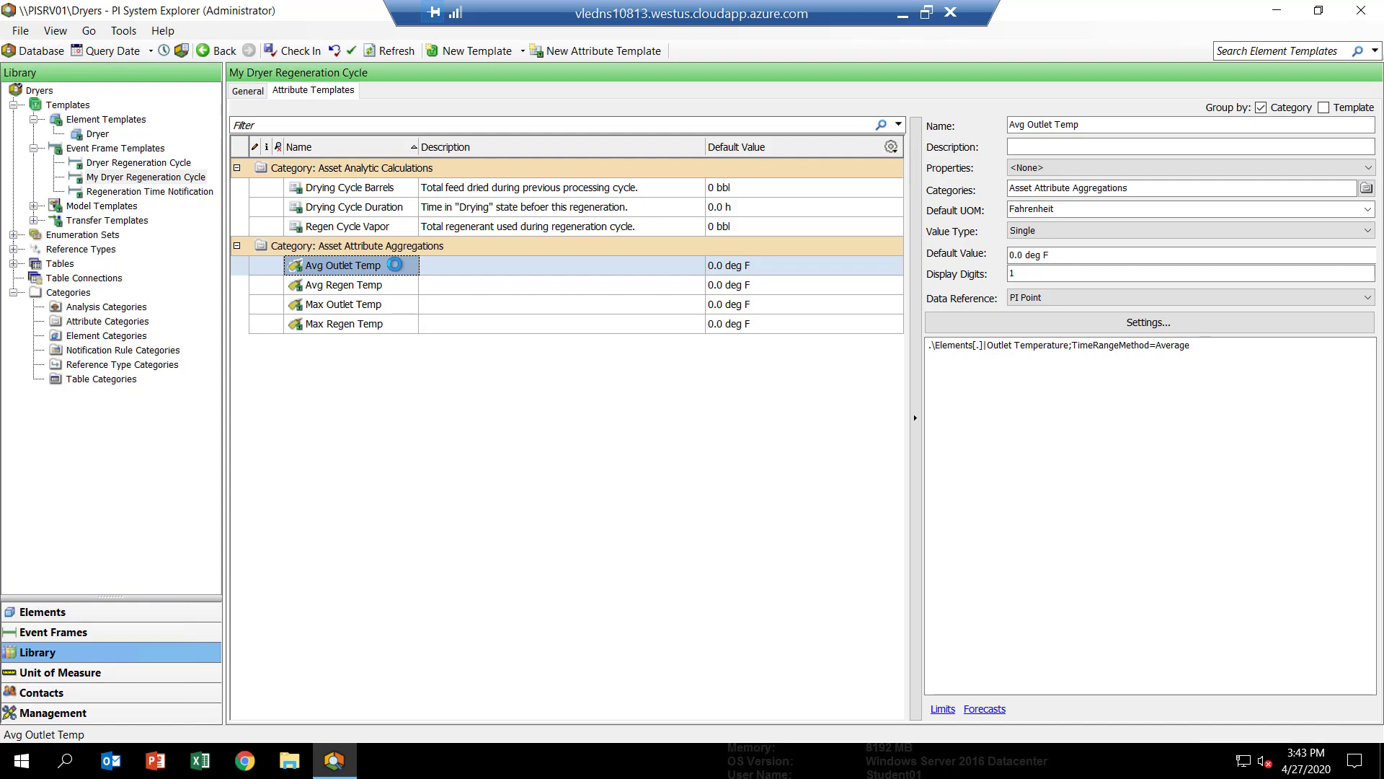
{"action": "left_click", "coordinate": [403, 308]}
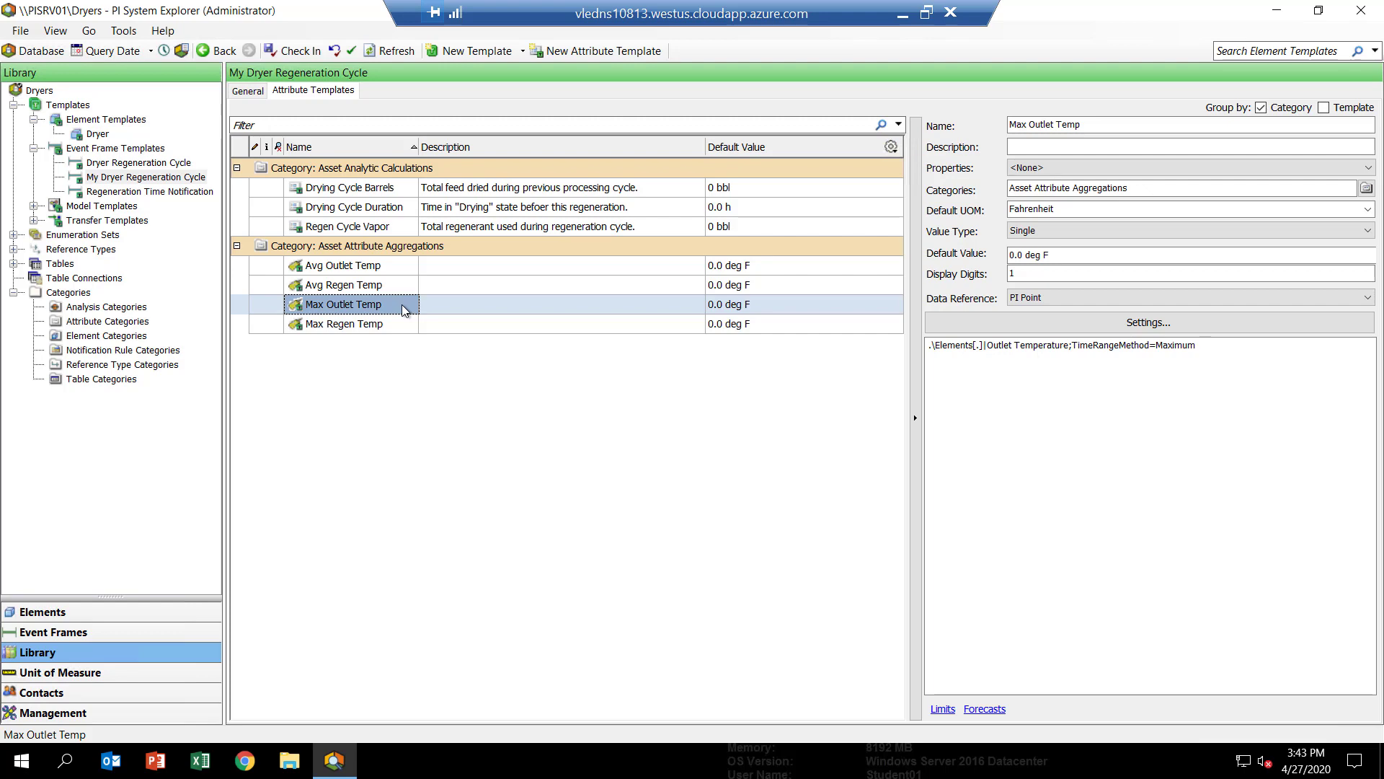
{"action": "left_click", "coordinate": [397, 189]}
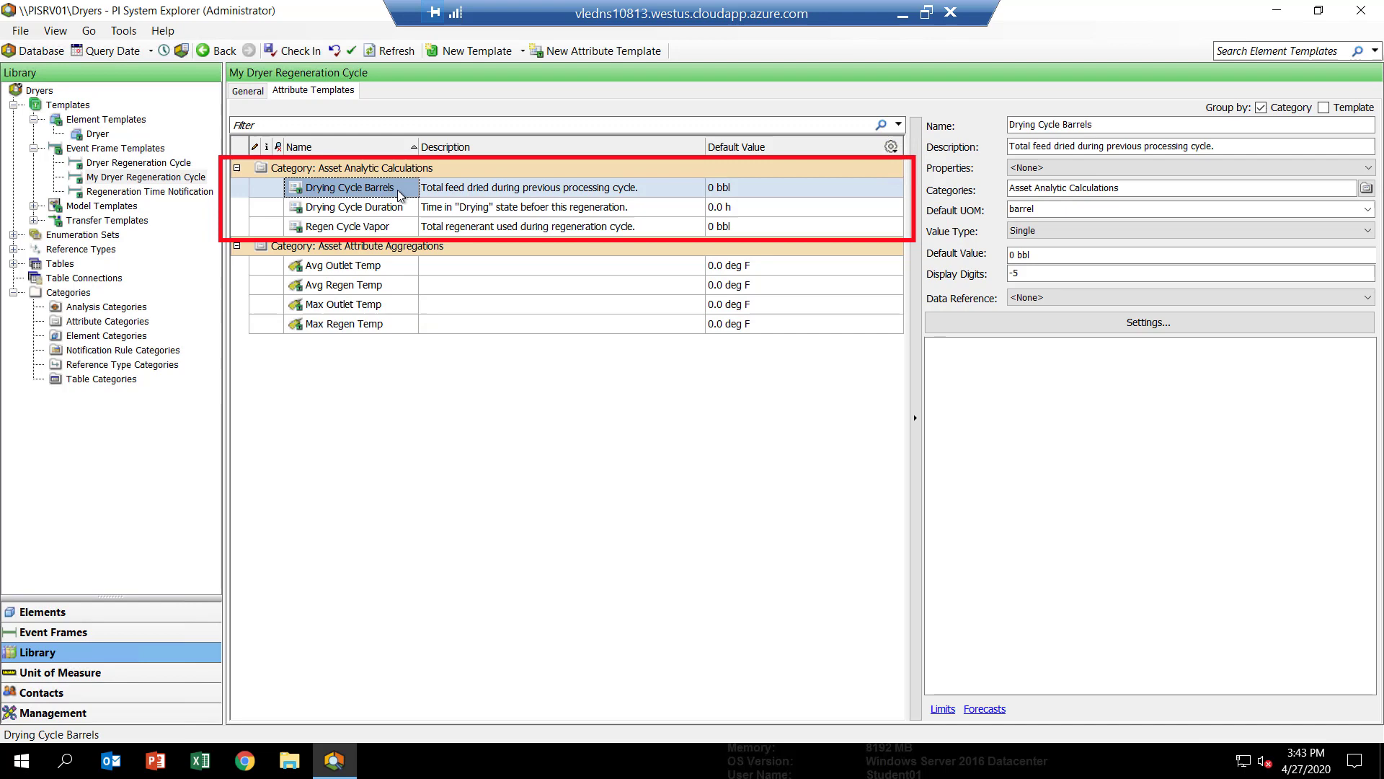